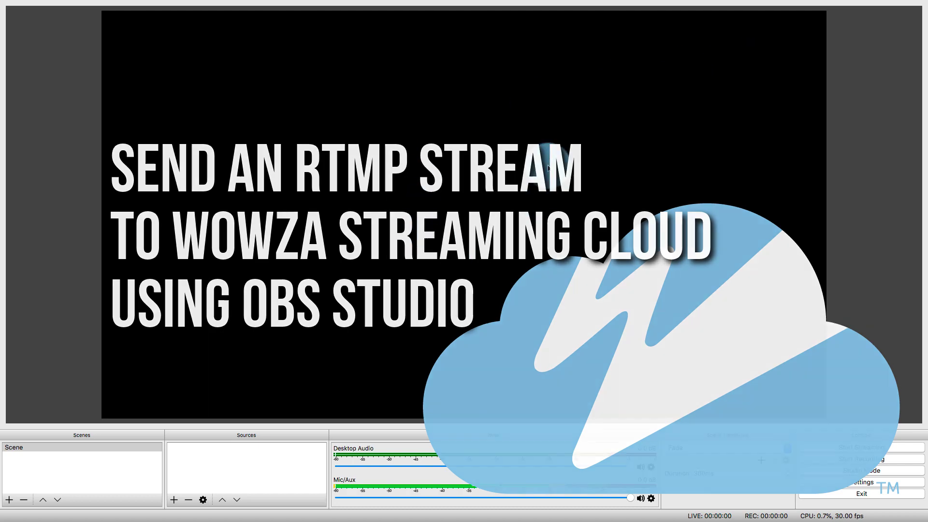
# Switch from OBS Studio to Chrome, where the Wowza Streaming Cloud dashboard is open.
pyautogui.press('super+Tab')
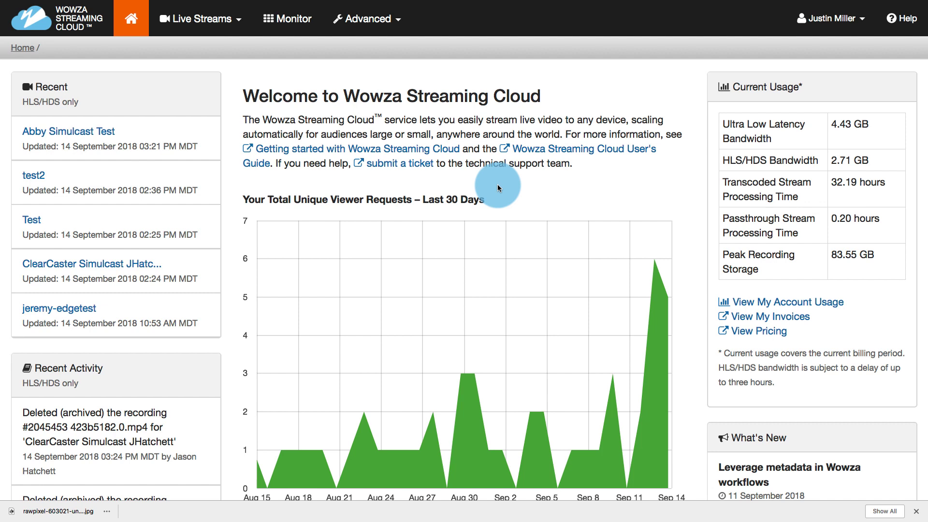
# Add a new live stream named DenverLife, broadcasting from US West (California).
pyautogui.click(235, 26)
pyautogui.click(214, 53)
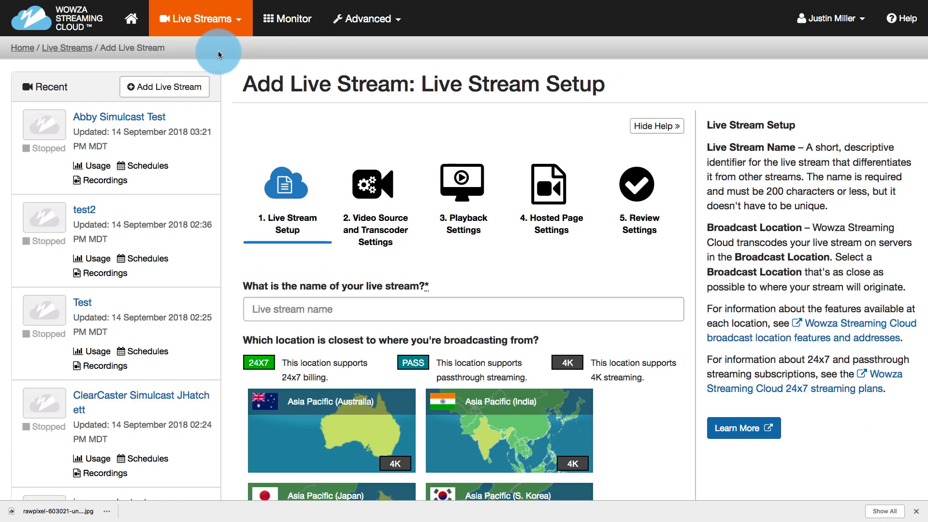
pyautogui.click(262, 309)
pyautogui.write('DenverLife')
pyautogui.scroll(-10, 261, 307)
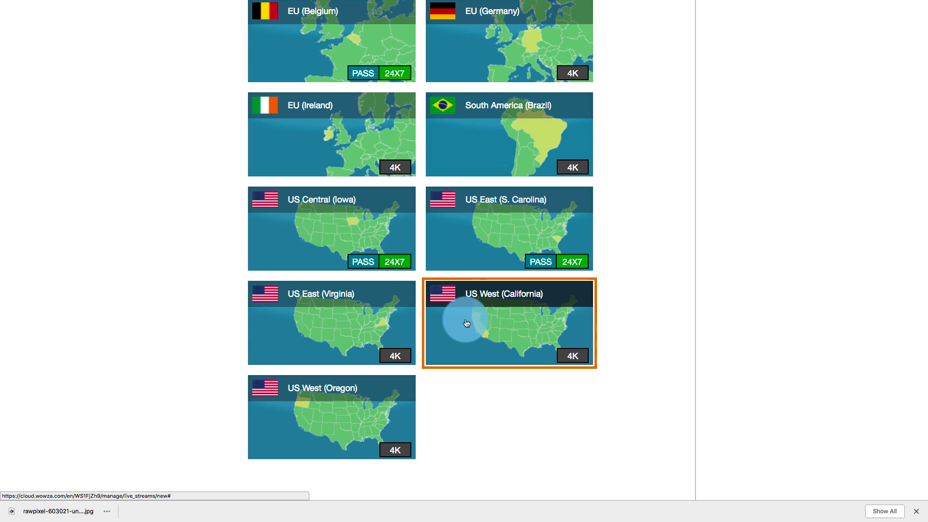
pyautogui.scroll(-3, 466, 324)
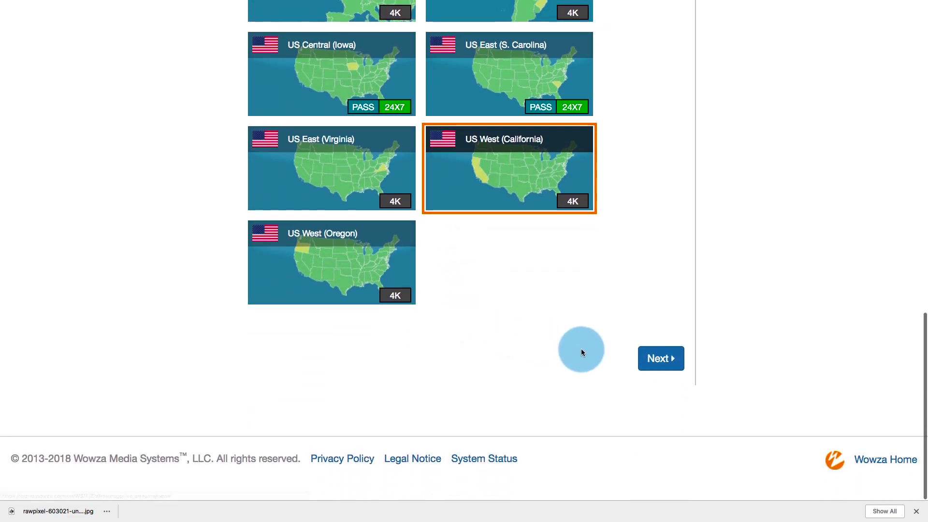
pyautogui.click(648, 356)
# Choose Other RTMP as the encoder and continue through the playback and hosted page settings to review.
pyautogui.scroll(-5, 648, 356)
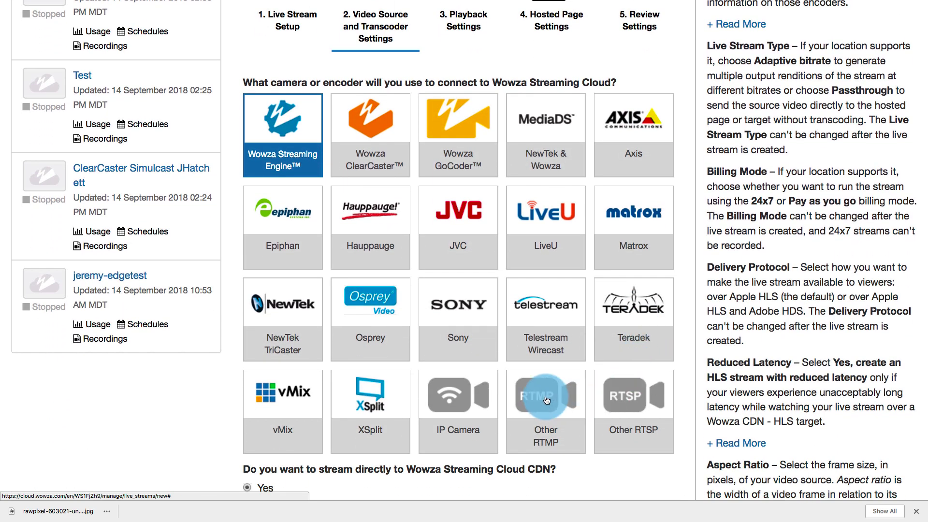
pyautogui.click(547, 400)
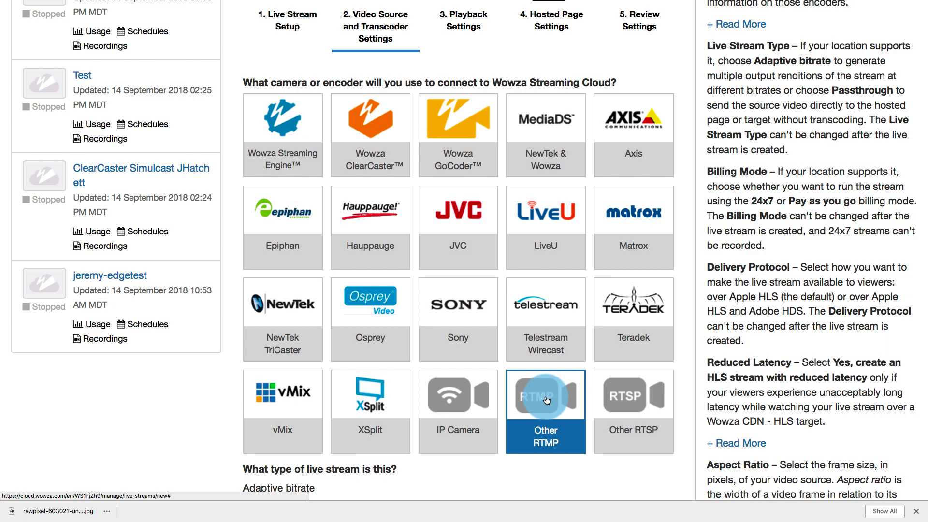
pyautogui.scroll(-15, 547, 400)
pyautogui.click(661, 474)
pyautogui.scroll(-15, 663, 364)
pyautogui.click(659, 180)
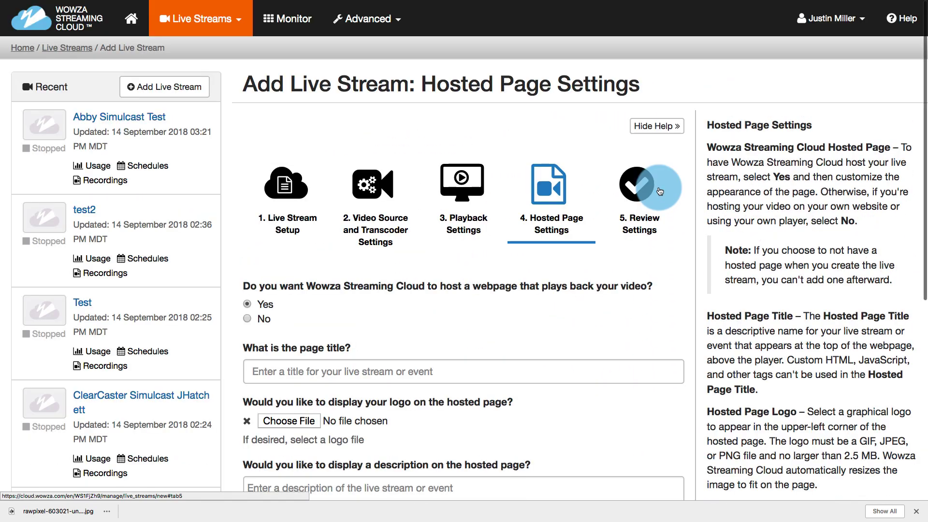
pyautogui.scroll(-10, 657, 193)
pyautogui.click(657, 350)
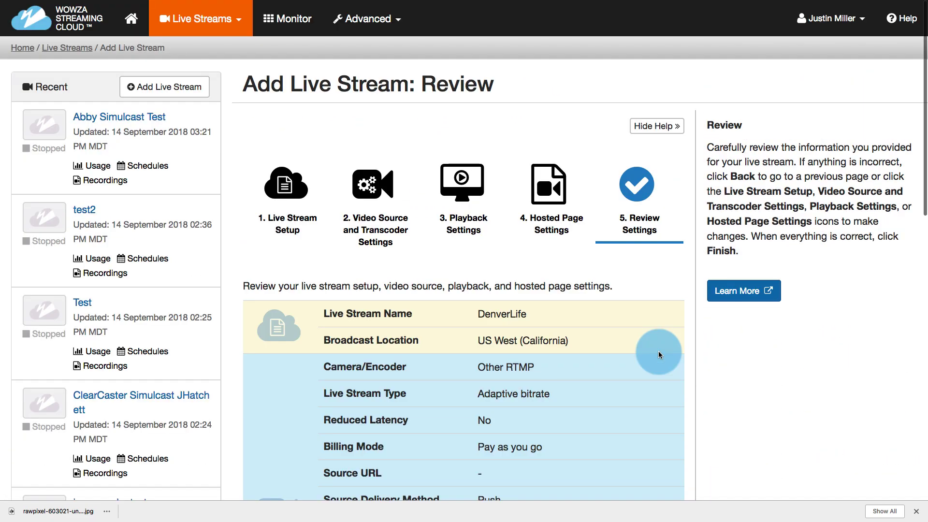
pyautogui.scroll(-15, 658, 351)
# Finish creating DenverLife and select the Primary Server URL in its source connection details.
pyautogui.click(658, 357)
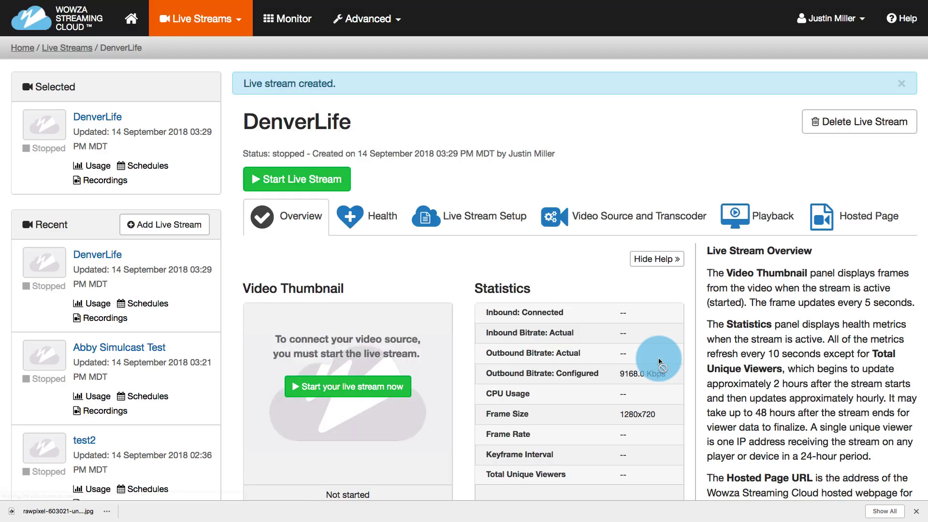
pyautogui.scroll(-10, 657, 357)
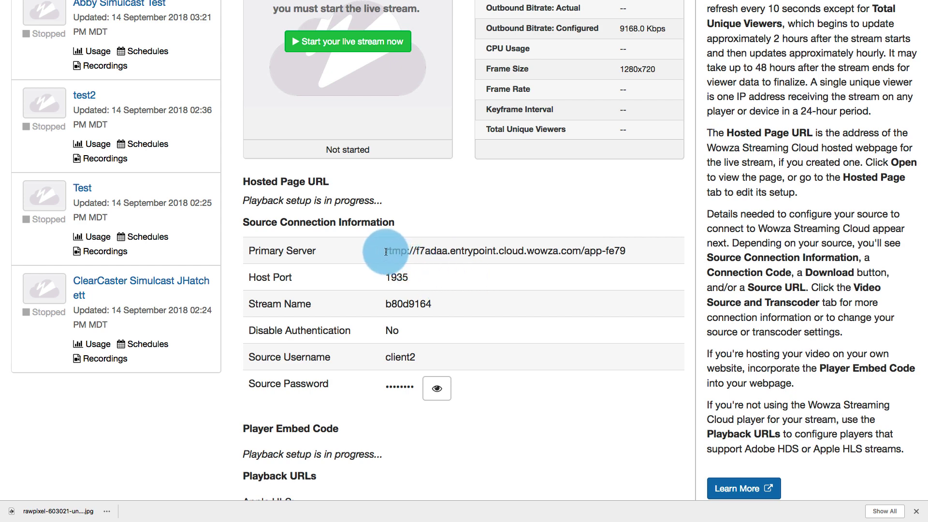
pyautogui.moveTo(387, 250); pyautogui.dragTo(623, 250)
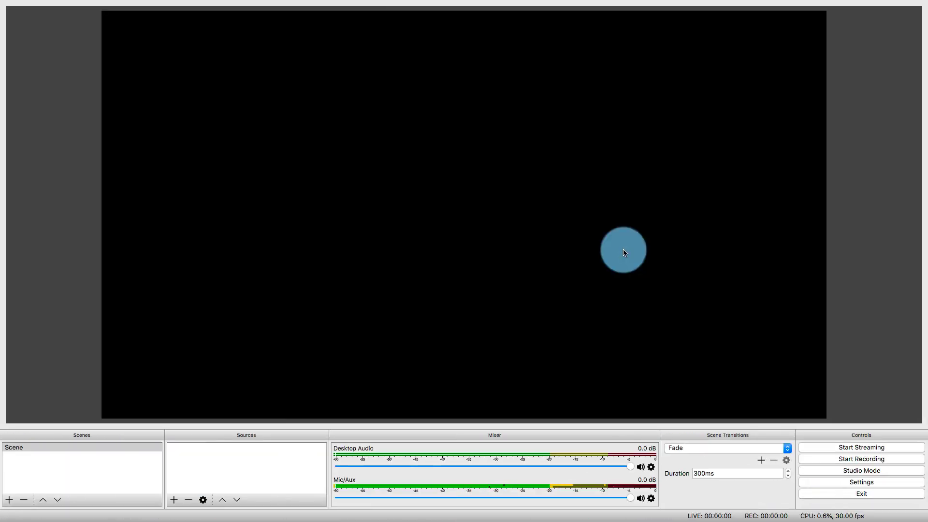
# In OBS Stream settings, choose Custom Streaming Server and paste the Wowza primary server URL.
pyautogui.click(834, 481)
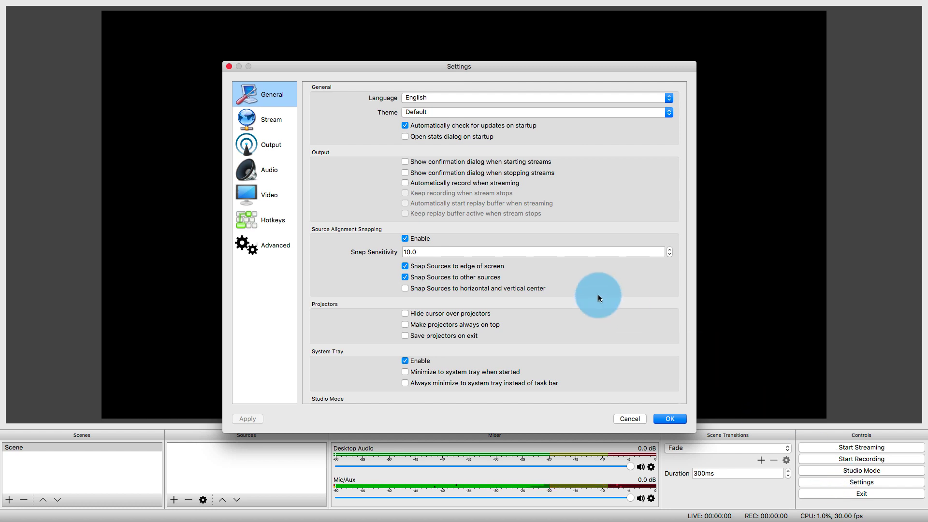
pyautogui.click(260, 127)
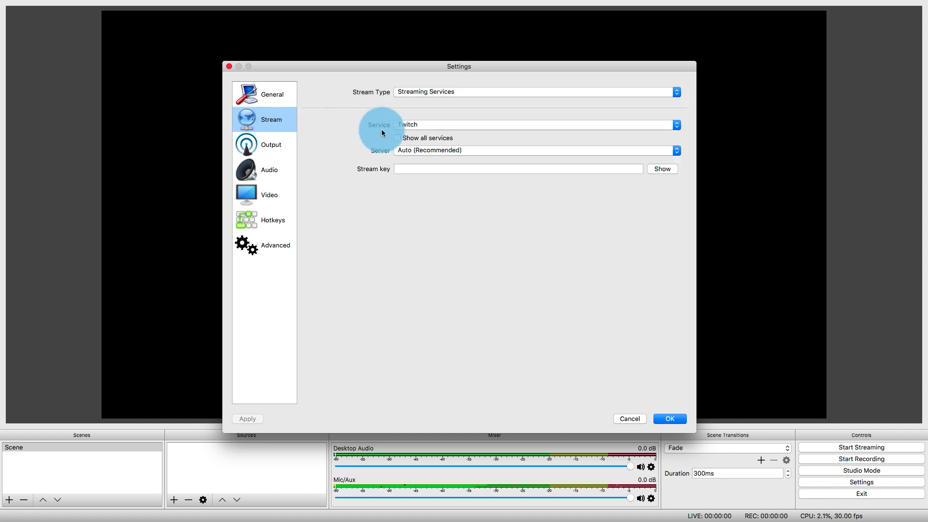
pyautogui.click(419, 96)
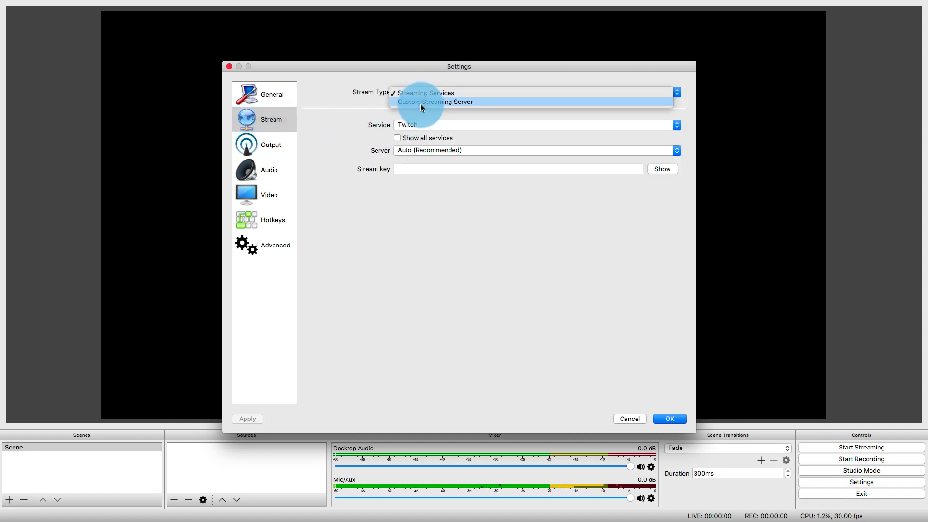
pyautogui.click(420, 102)
pyautogui.click(423, 126)
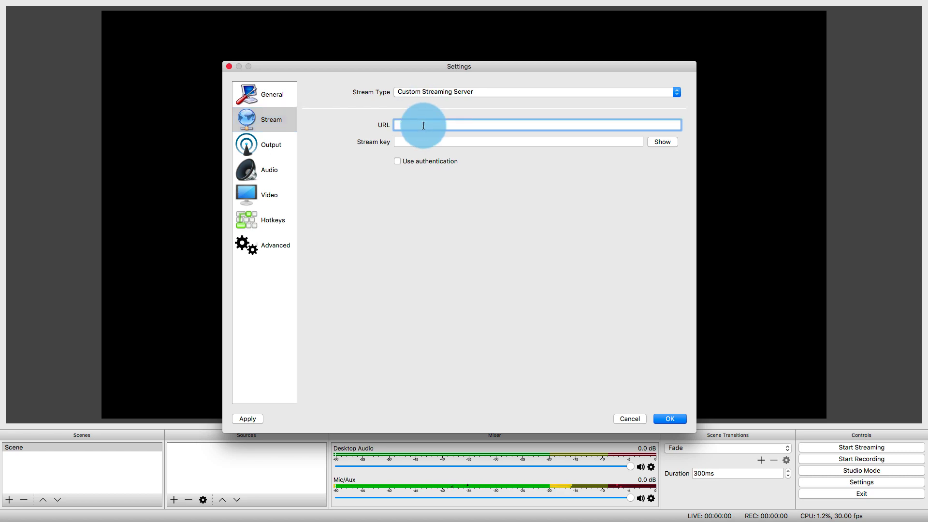
pyautogui.write('rtmp://f7edaa.entrypoint.cloud.wowza.com/app-fe79')
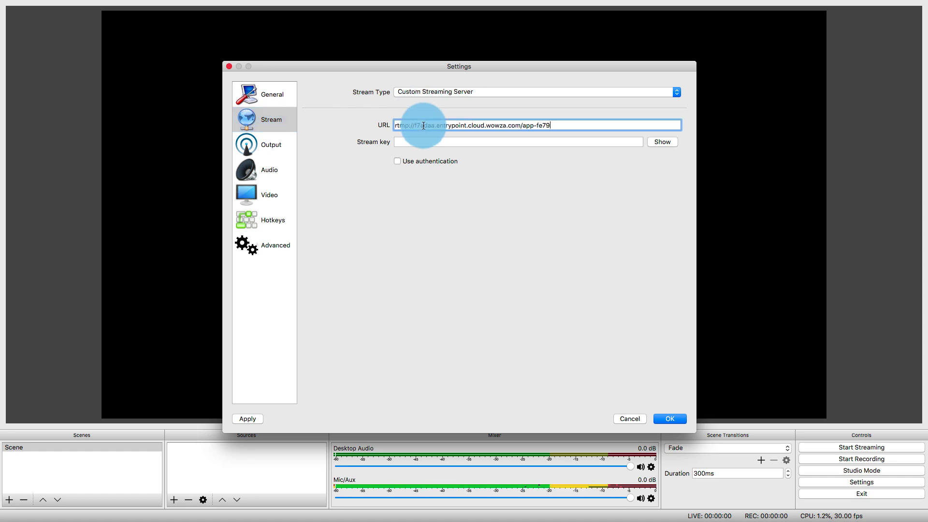
# Paste the Wowza stream name as the stream key, enable authentication, and copy the source username.
pyautogui.click(651, 141)
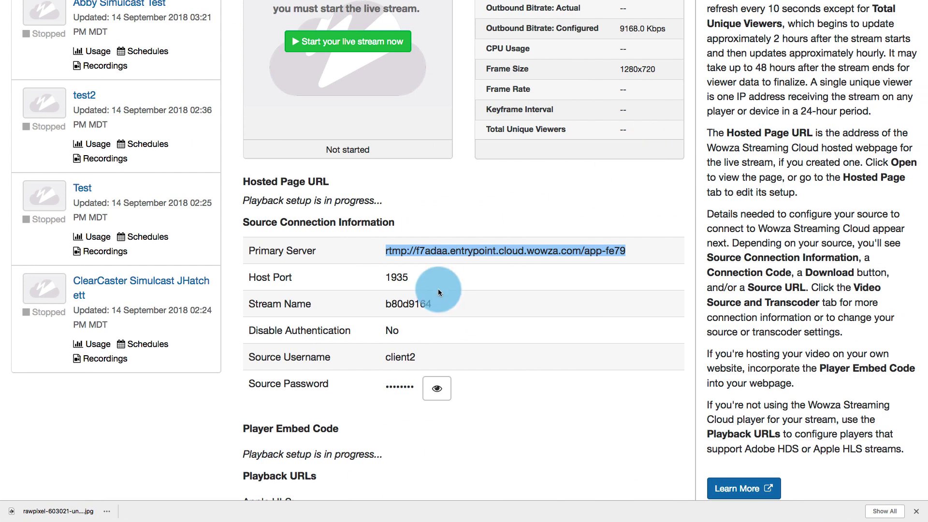
pyautogui.moveTo(386, 303); pyautogui.dragTo(429, 304)
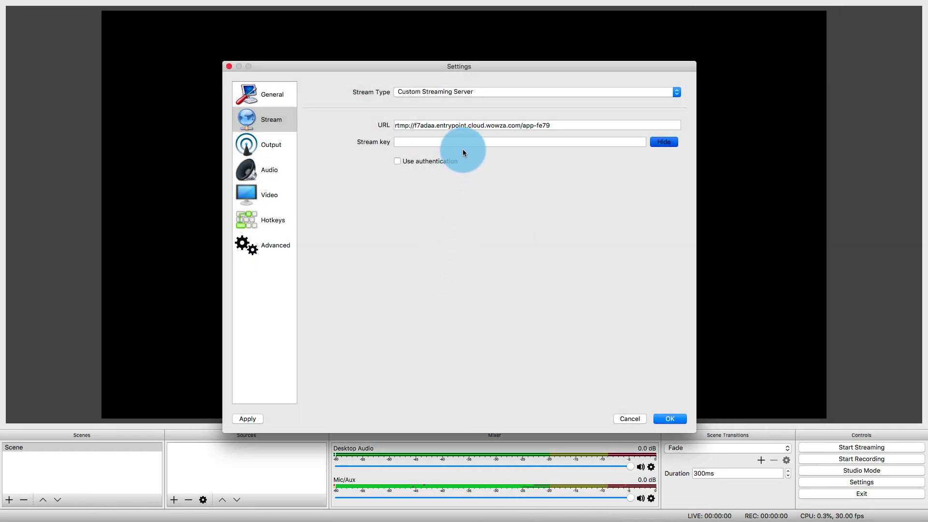
pyautogui.press('super+v')
pyautogui.click(450, 159)
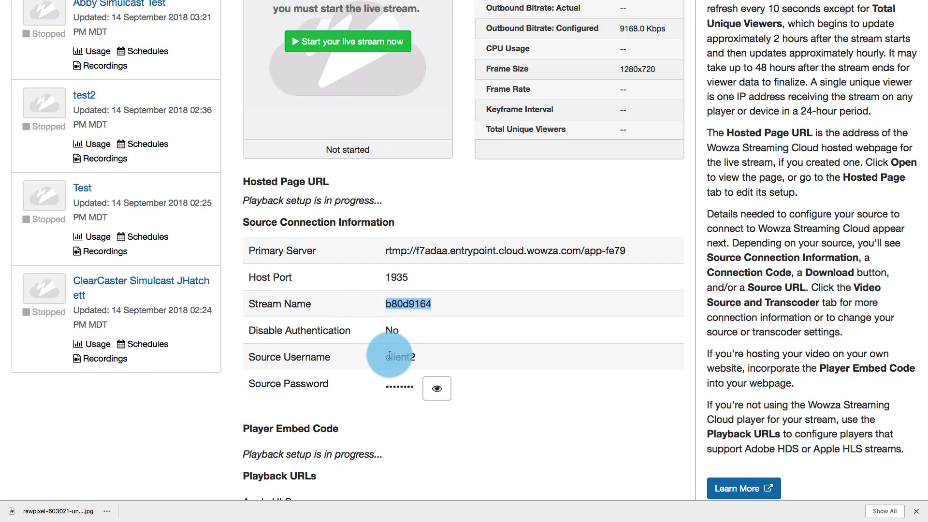
pyautogui.moveTo(494, 357); pyautogui.dragTo(523, 358)
pyautogui.press('super+c')
# Fill OBS's username and password fields with the Wowza source username and source password.
pyautogui.press('super+Tab')
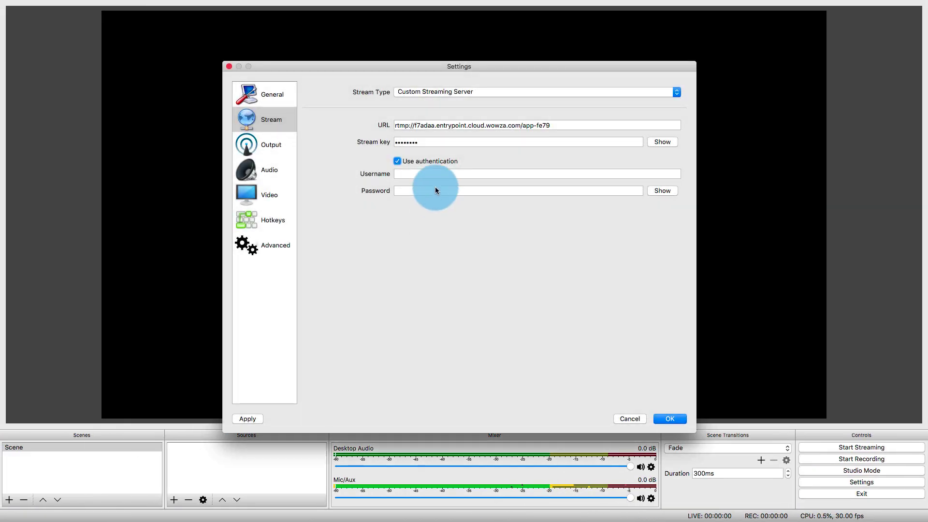
pyautogui.click(435, 175)
pyautogui.press('super+v')
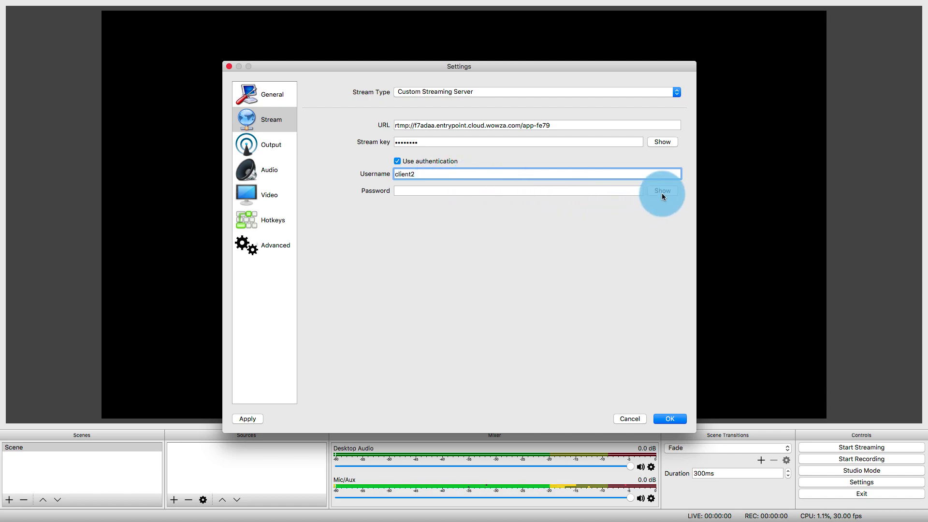
pyautogui.click(662, 191)
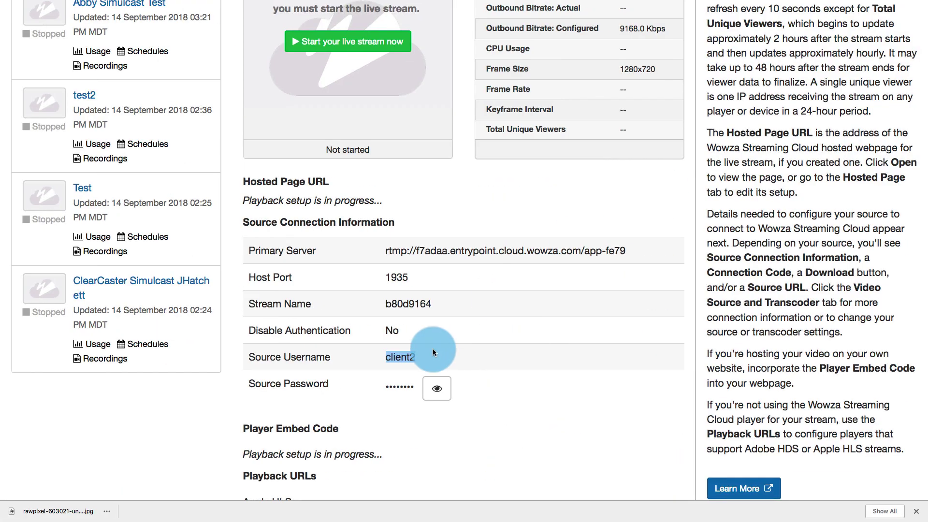
pyautogui.click(437, 389)
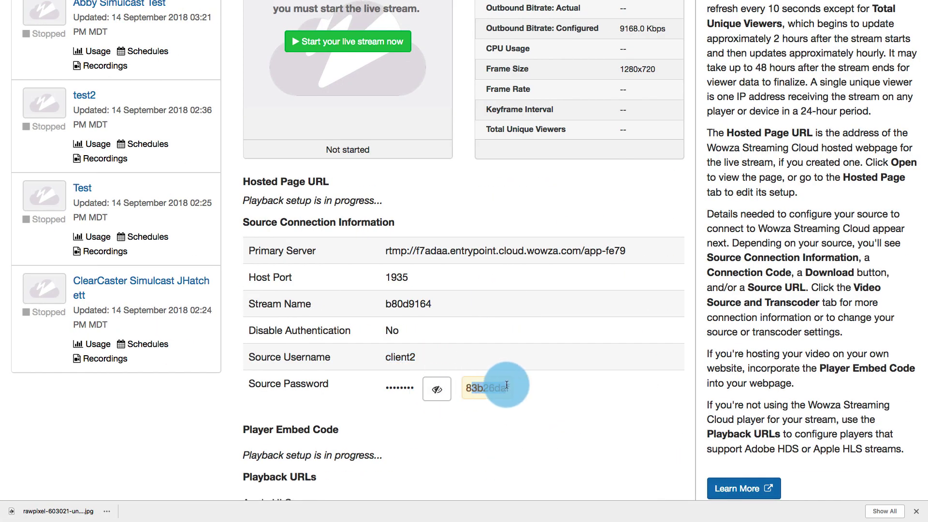
pyautogui.moveTo(508, 387)
pyautogui.mouseDown()
pyautogui.moveTo(452, 386)
pyautogui.moveTo(503, 385)
pyautogui.mouseUp()
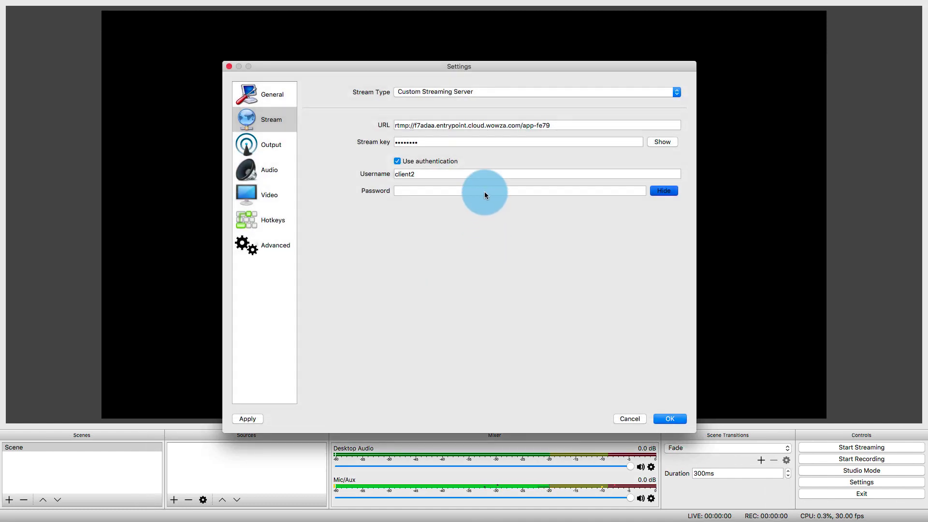
pyautogui.click(484, 191)
pyautogui.press('super+v')
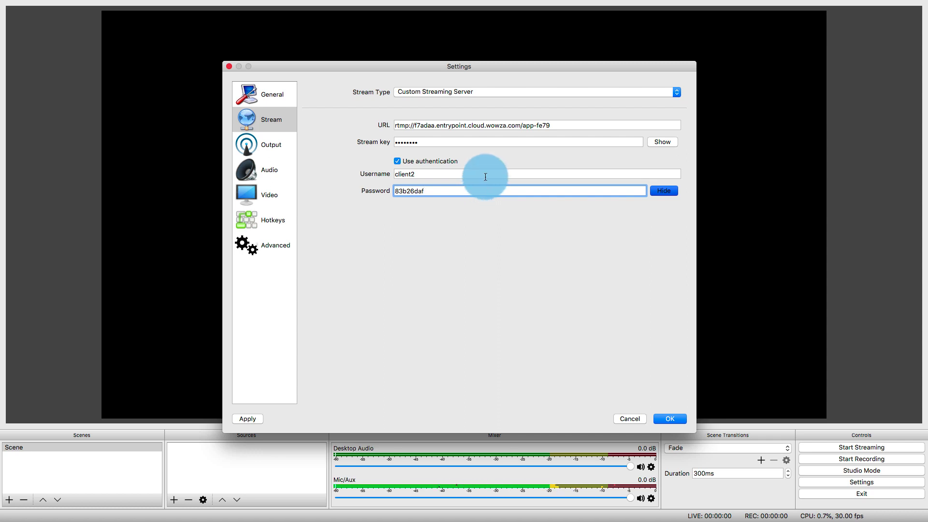
# Check the username, the revealed stream key, and the server URL entries.
pyautogui.click(485, 174)
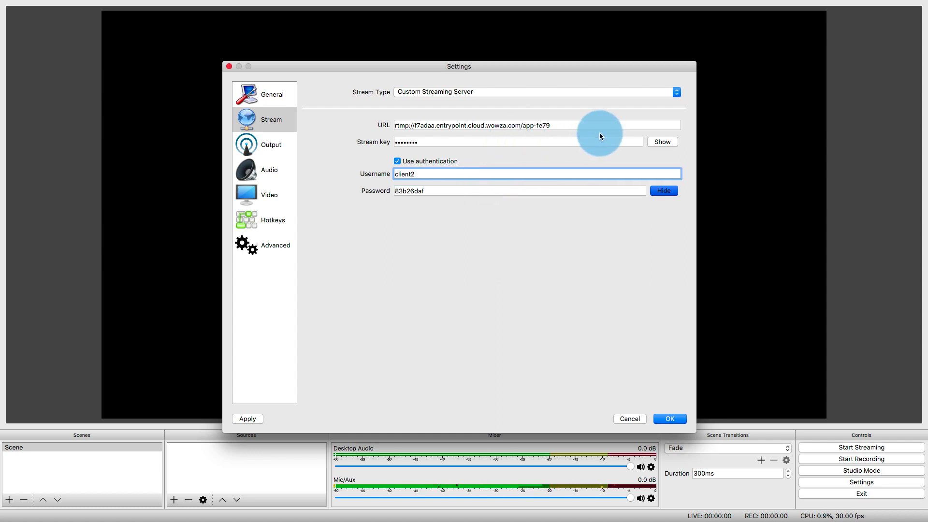
pyautogui.click(655, 142)
pyautogui.click(623, 142)
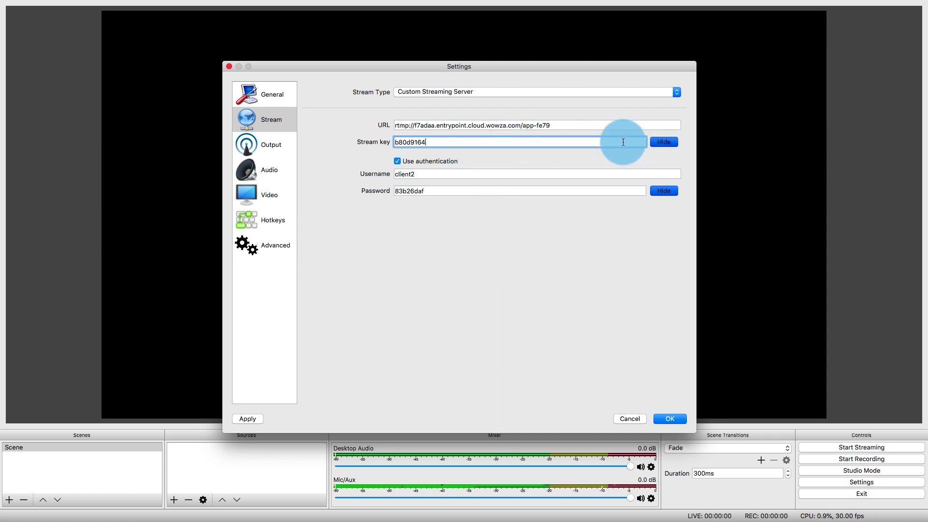
pyautogui.click(622, 127)
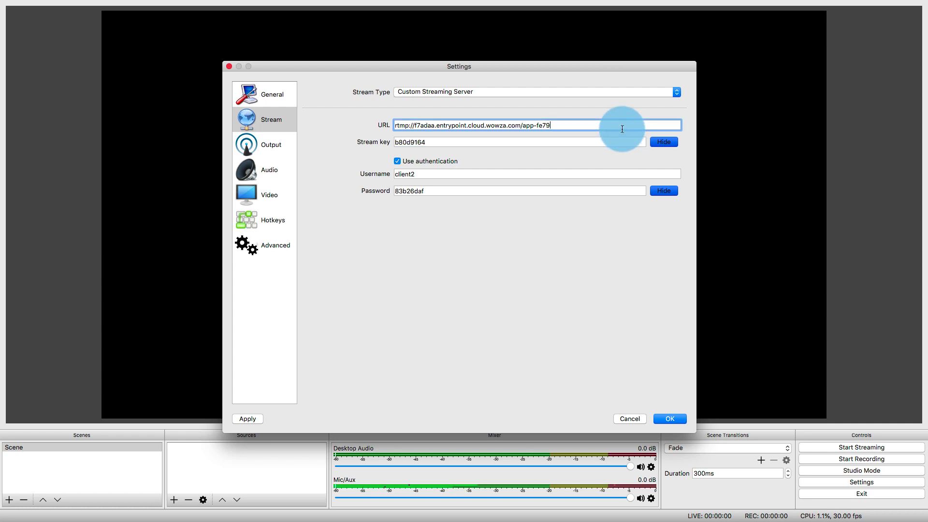
# Save the stream settings, then set Base (Canvas) and Output (Scaled) resolutions to 1280x720.
pyautogui.click(669, 419)
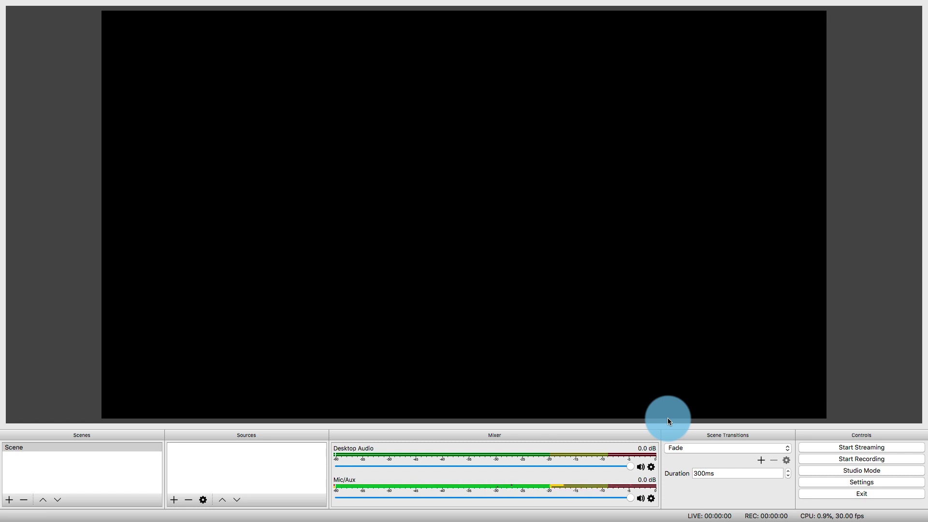
pyautogui.click(861, 482)
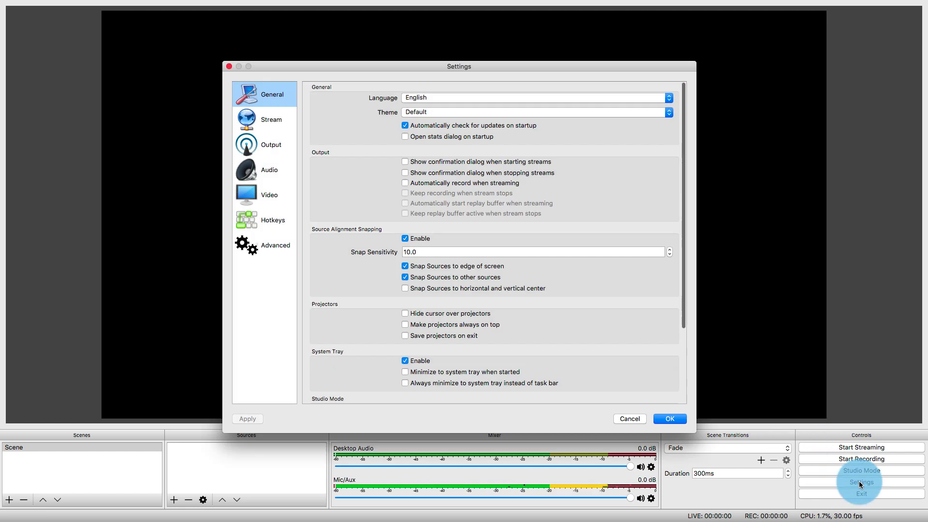
pyautogui.click(269, 198)
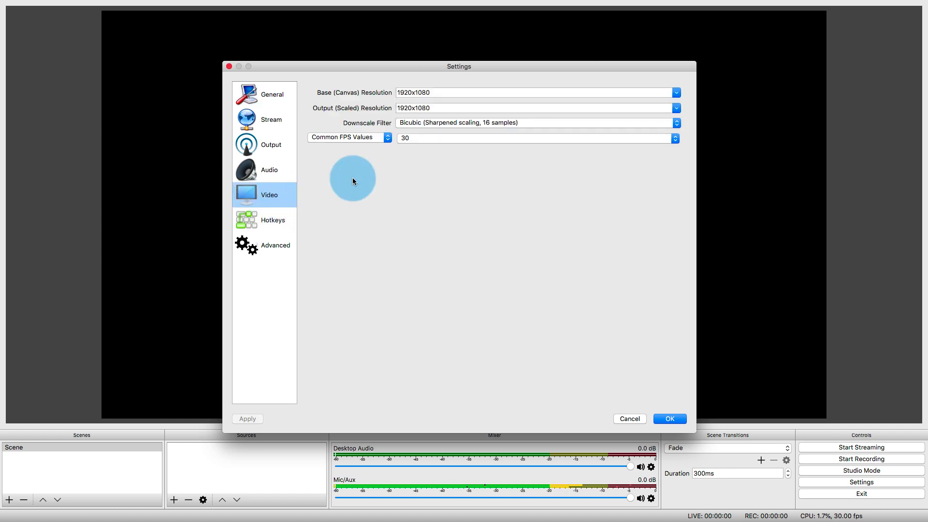
pyautogui.click(538, 92)
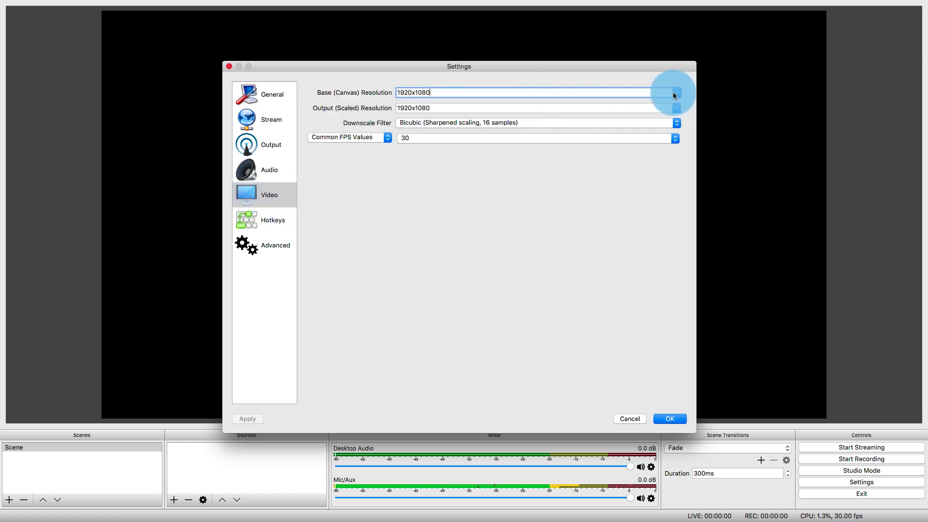
pyautogui.click(675, 93)
pyautogui.click(670, 106)
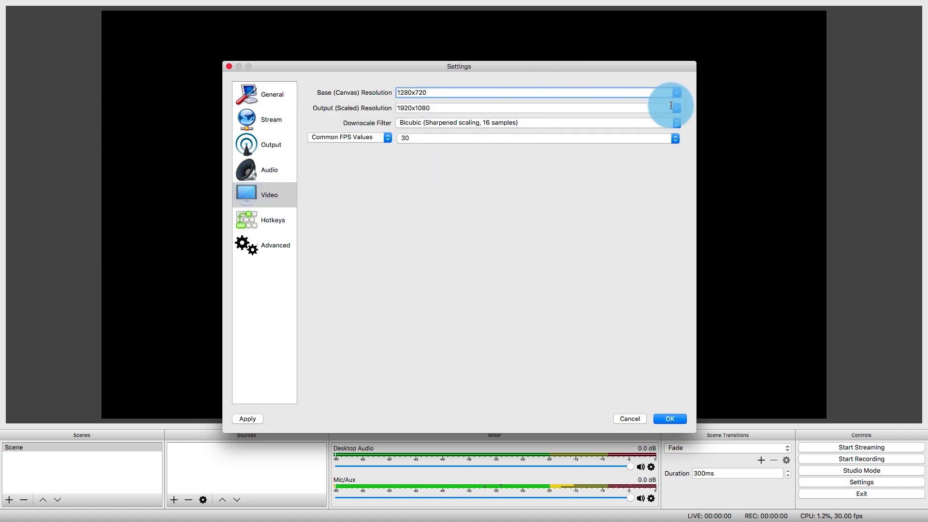
pyautogui.click(675, 107)
pyautogui.click(674, 116)
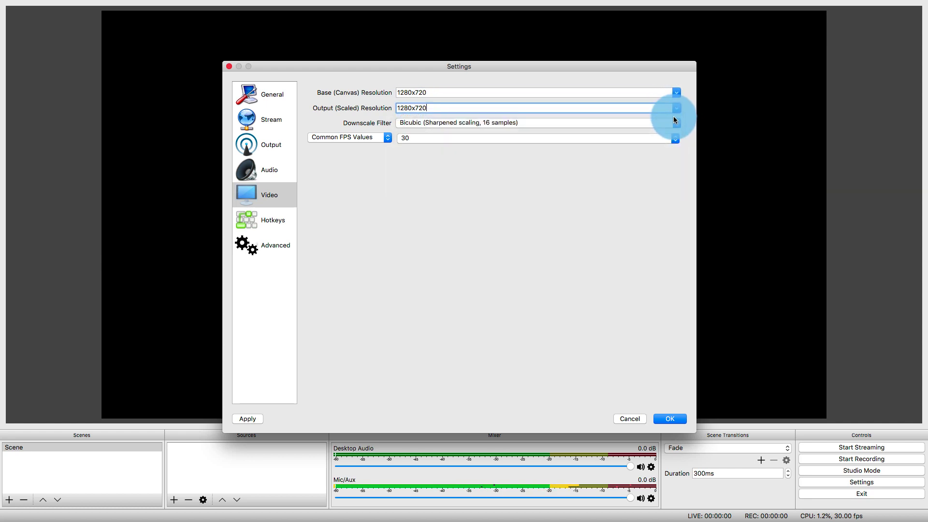
pyautogui.click(655, 333)
pyautogui.click(663, 417)
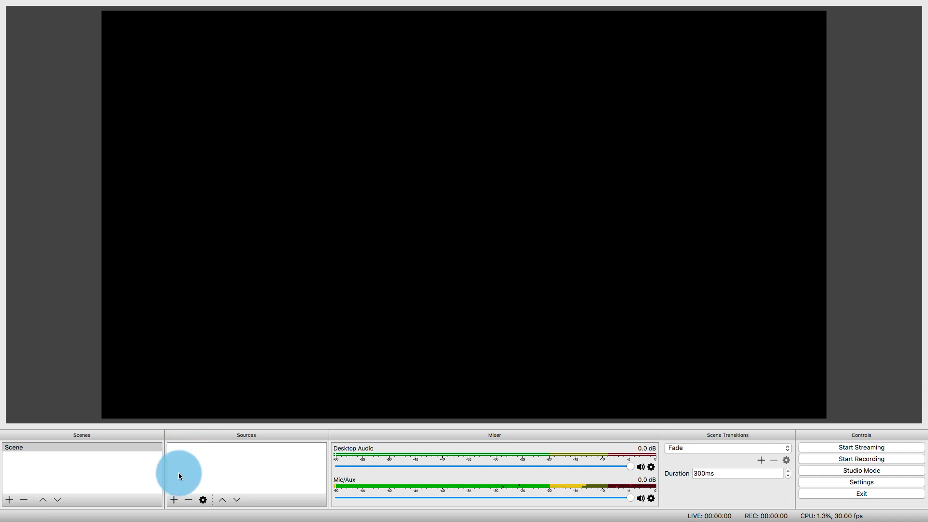
# Add a Video Capture Device source with the default name, using the FaceTime HD Camera.
pyautogui.click(174, 499)
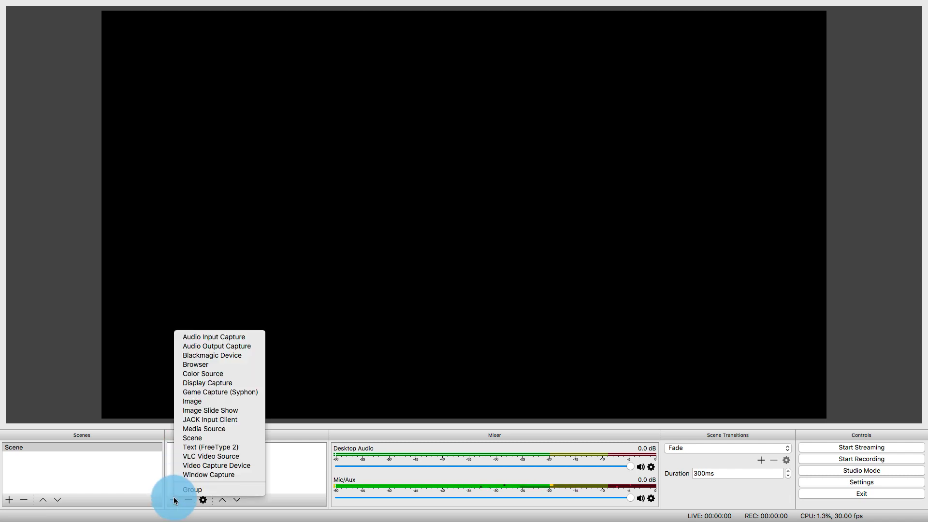
pyautogui.click(194, 466)
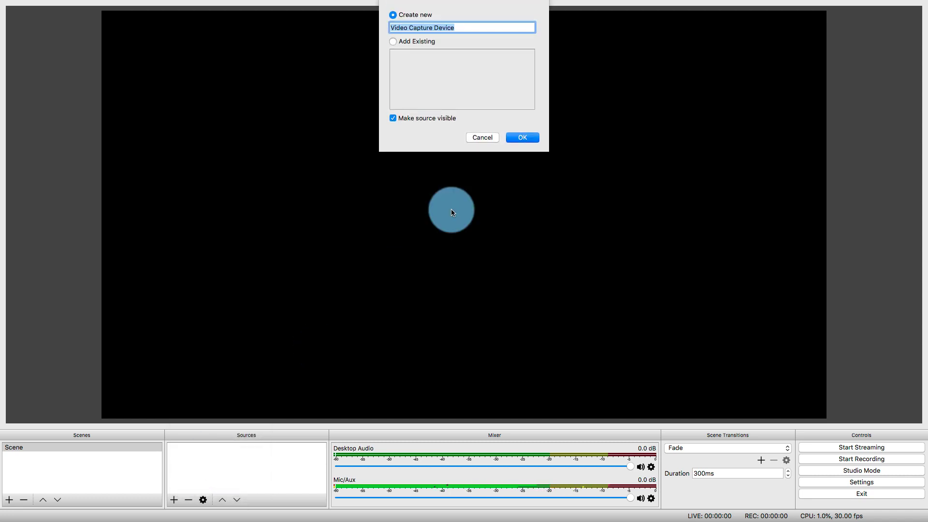
pyautogui.click(523, 135)
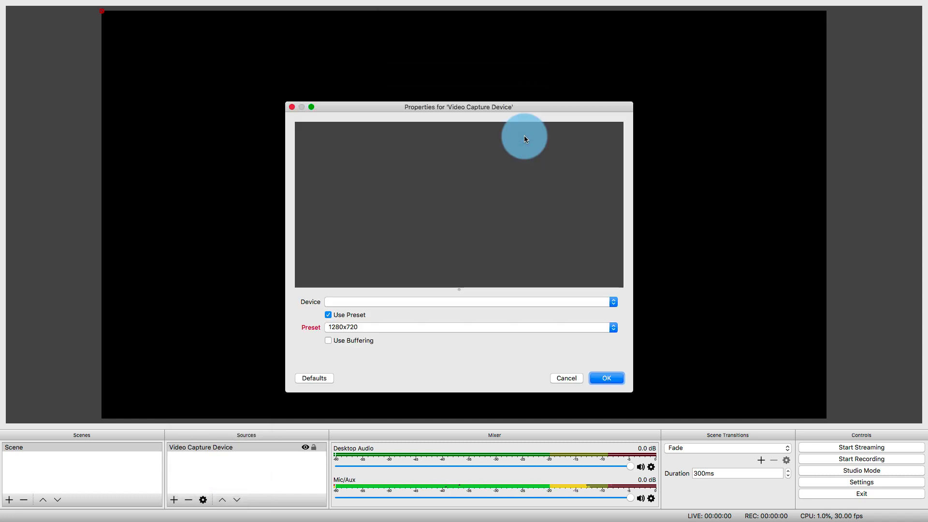
pyautogui.click(431, 301)
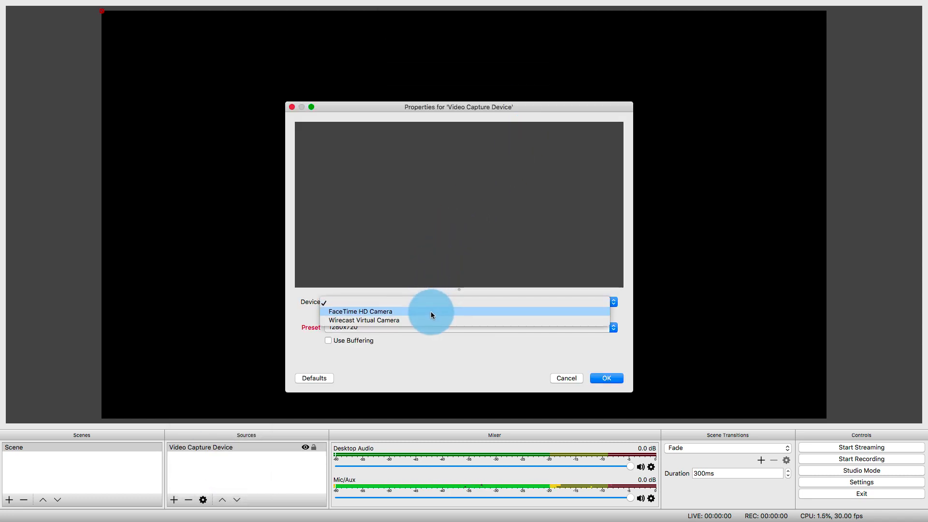
pyautogui.click(432, 315)
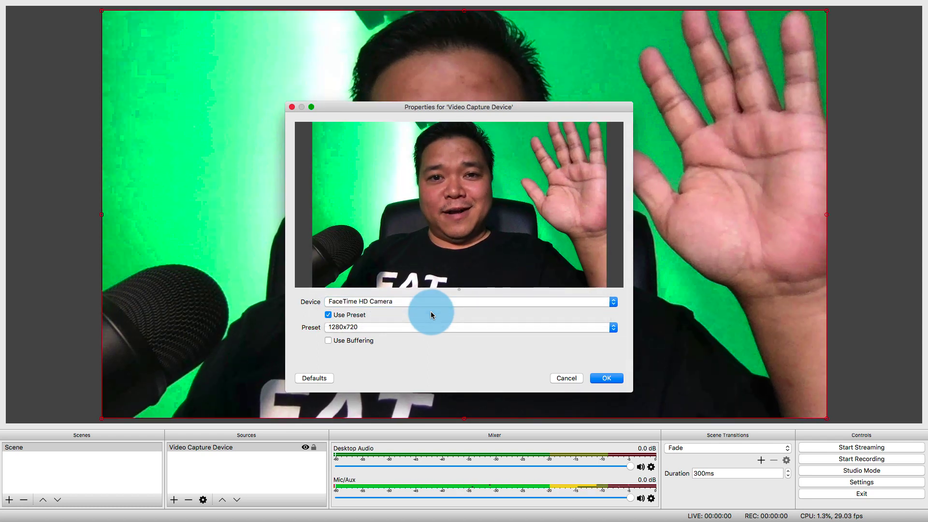
pyautogui.click(605, 378)
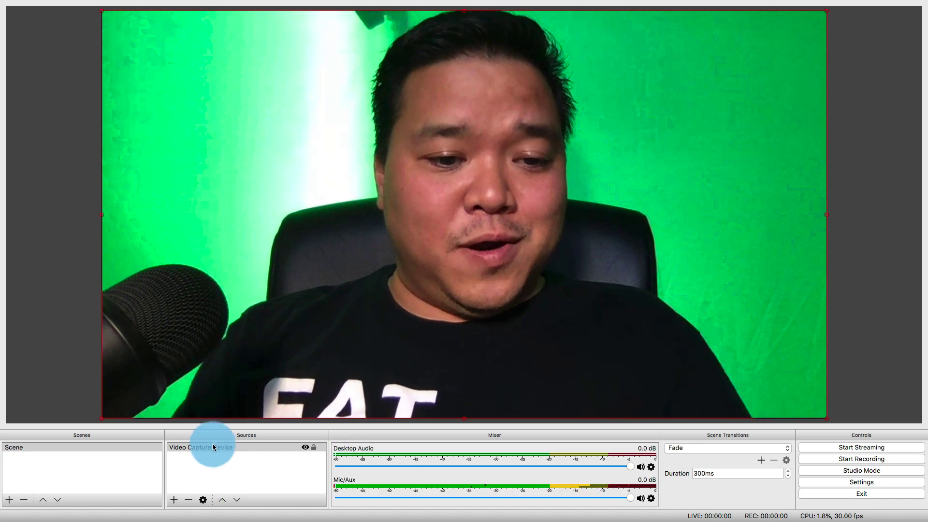
# Add a Chroma Key effect filter to the Video Capture Device source.
pyautogui.rightClick(212, 447)
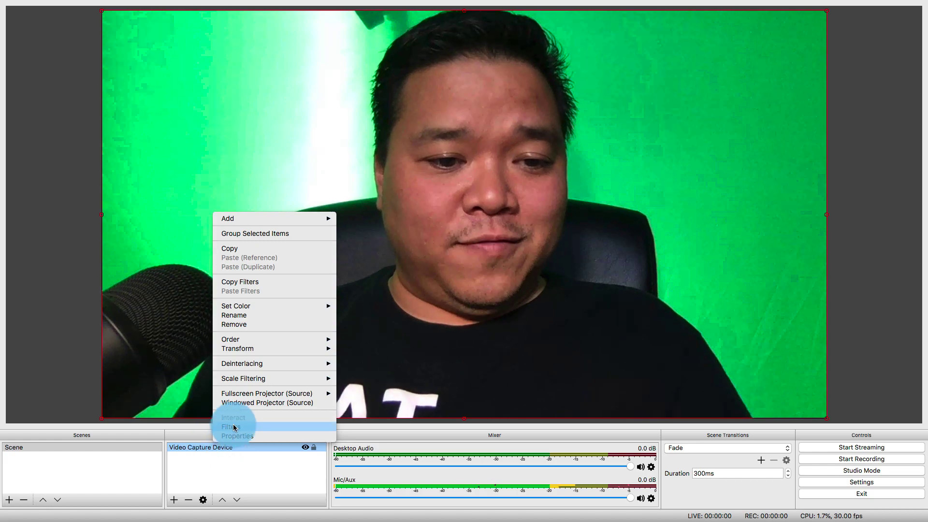
pyautogui.click(233, 426)
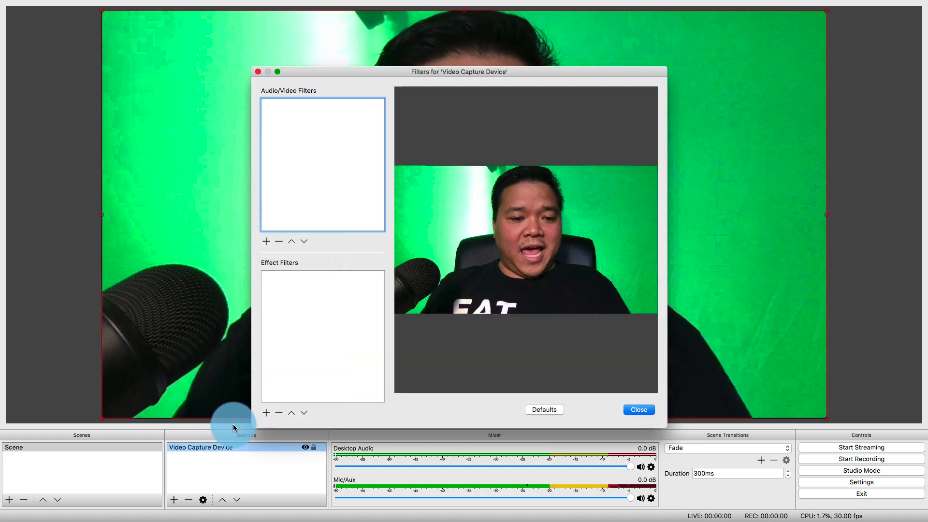
pyautogui.click(265, 414)
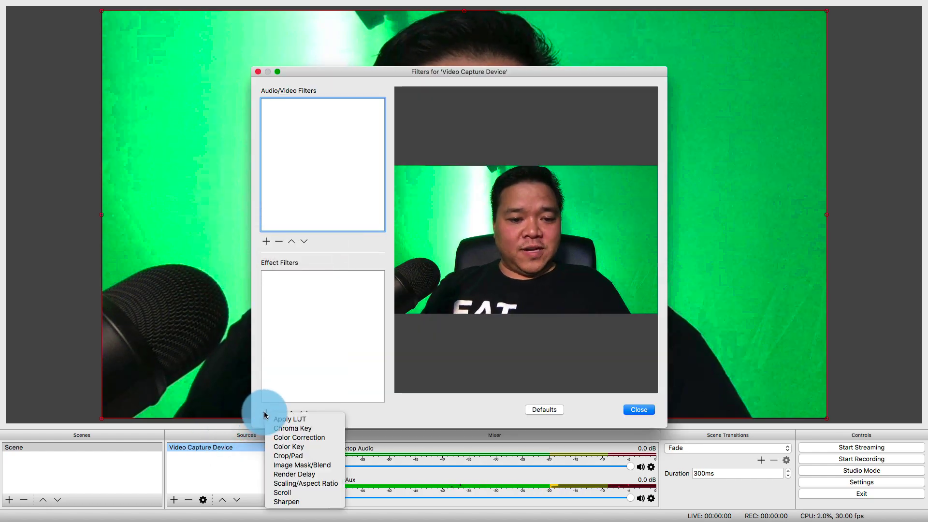
pyautogui.click(280, 428)
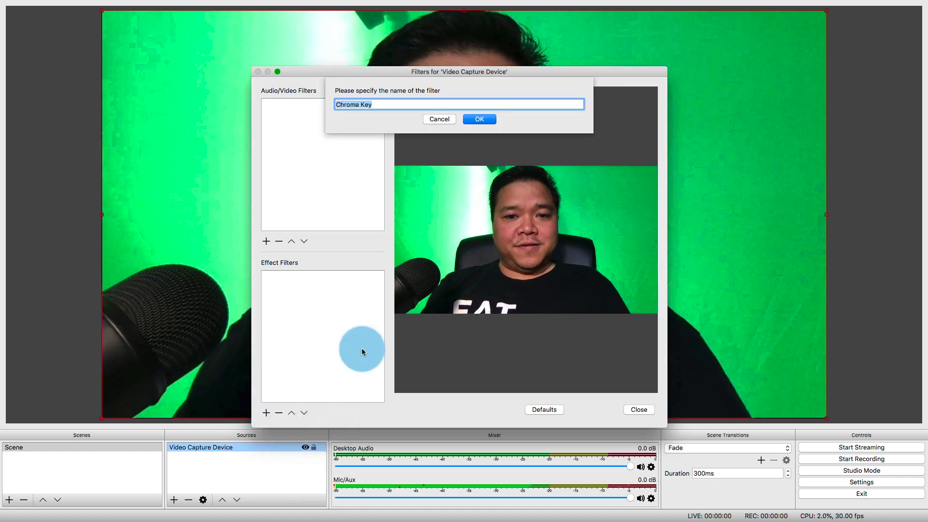
pyautogui.click(479, 119)
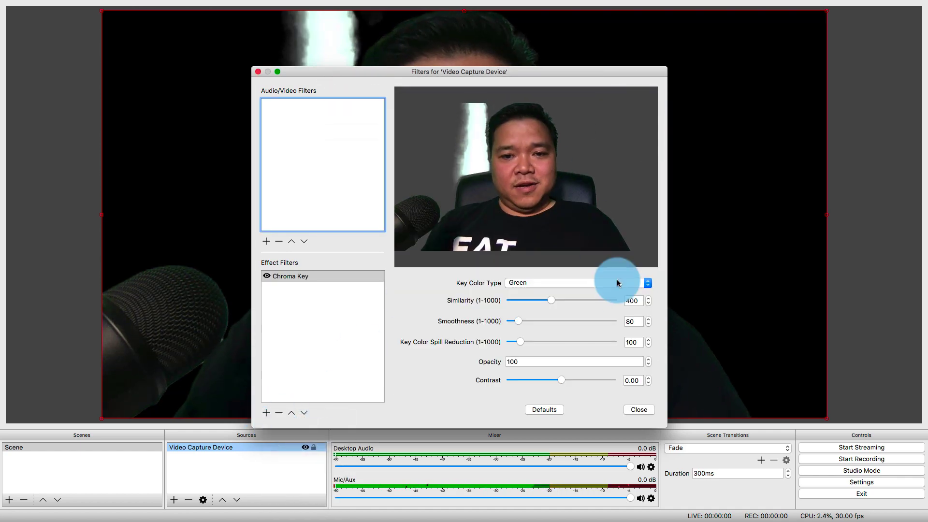
pyautogui.click(631, 412)
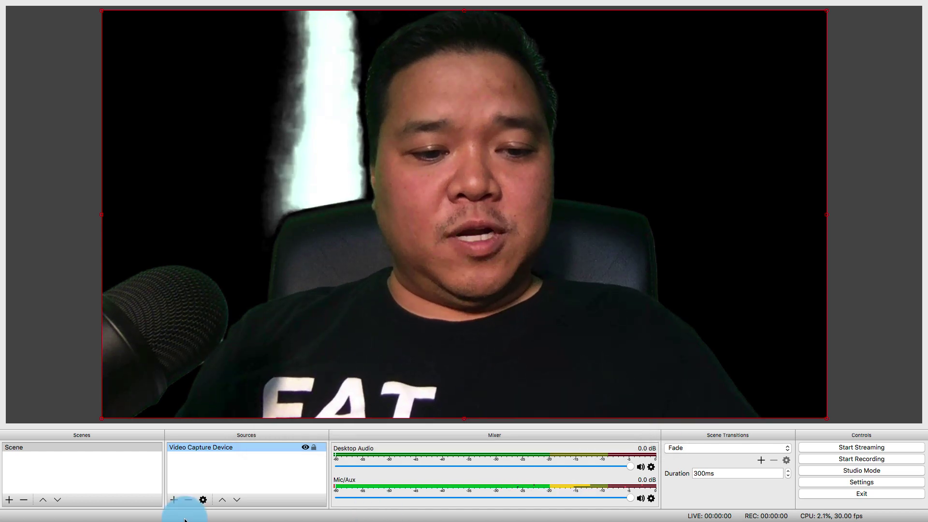
# Add an Image source showing rawpixel-603021-unsplash (1).jpg and move it beneath the webcam source.
pyautogui.click(174, 500)
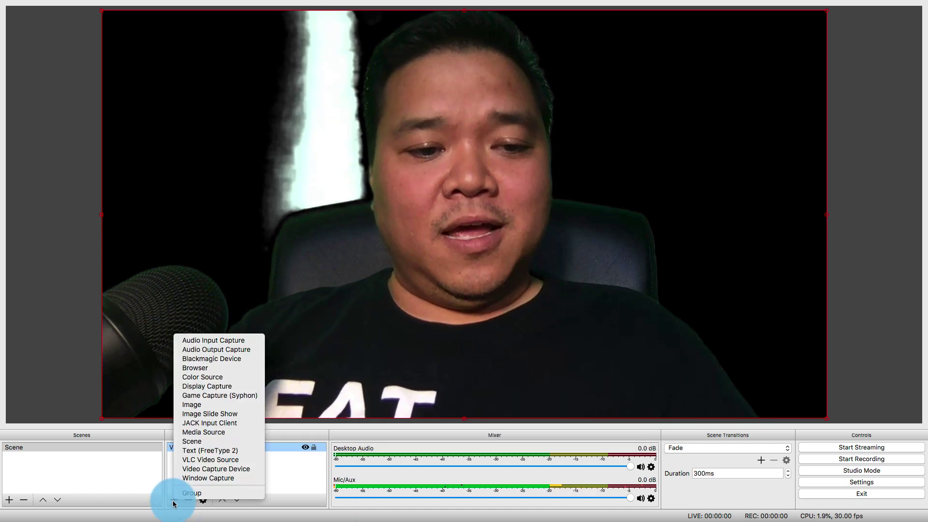
pyautogui.click(207, 405)
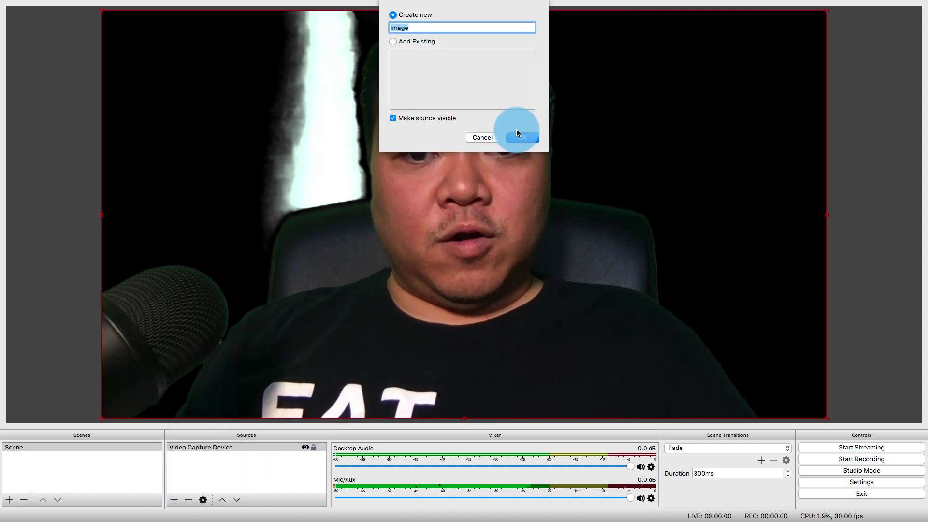
pyautogui.click(517, 134)
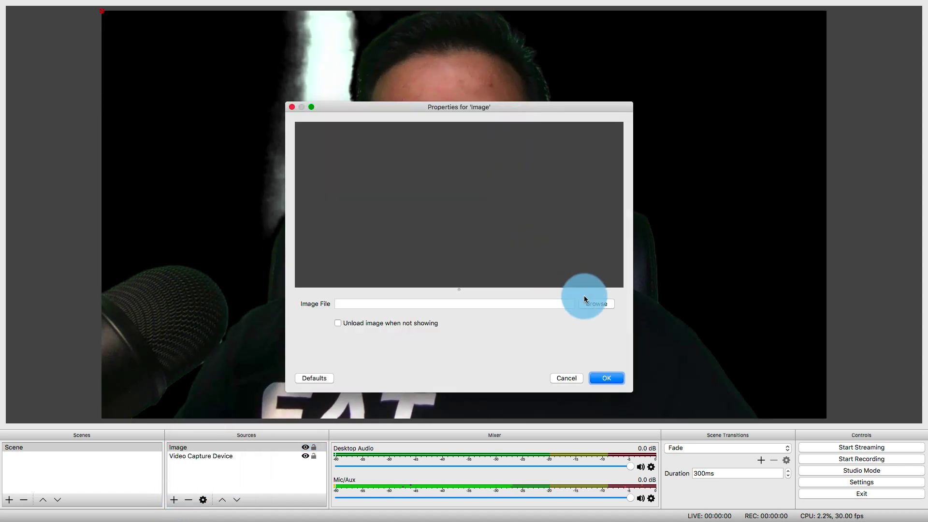
pyautogui.click(586, 302)
pyautogui.click(372, 112)
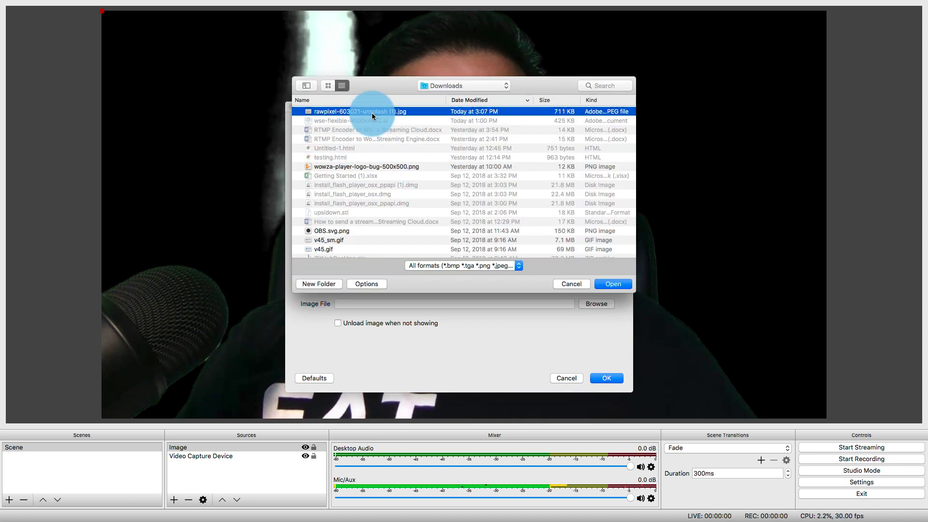
pyautogui.click(609, 284)
pyautogui.click(612, 377)
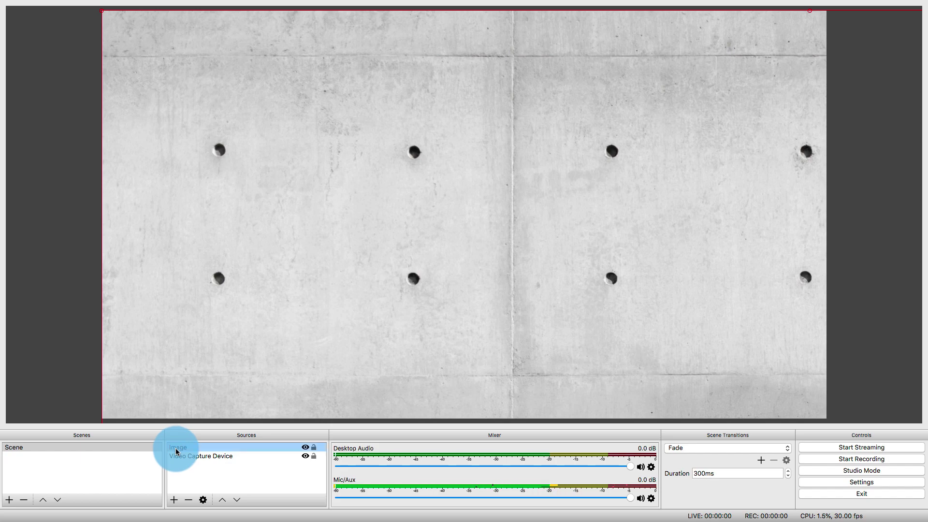
pyautogui.moveTo(175, 451); pyautogui.dragTo(175, 456)
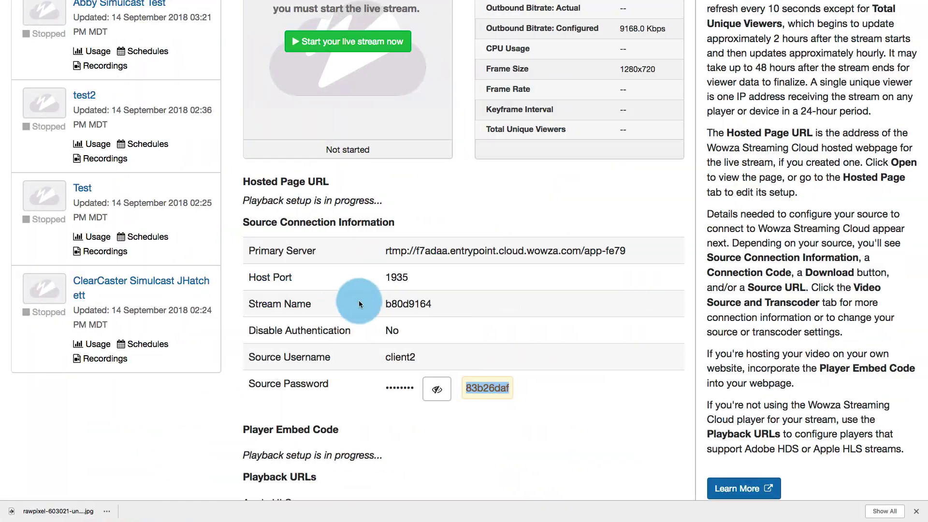
# Start the DenverLife live stream, confirm Start in the dialog, and return to OBS Studio.
pyautogui.scroll(7, 361, 299)
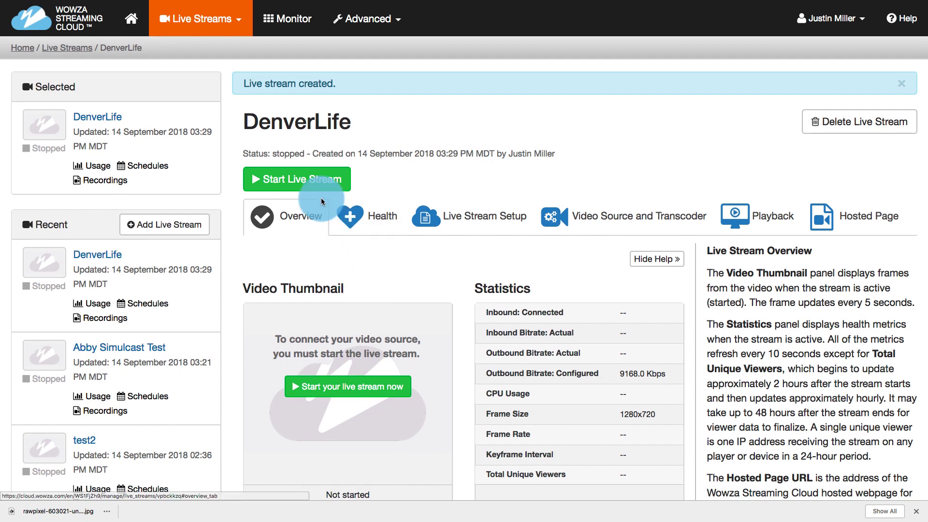
pyautogui.click(309, 184)
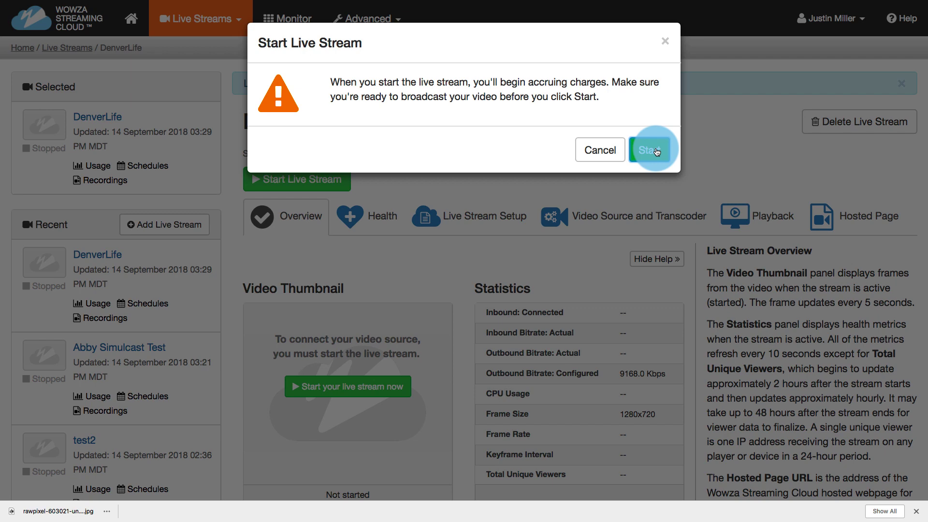
pyautogui.click(656, 151)
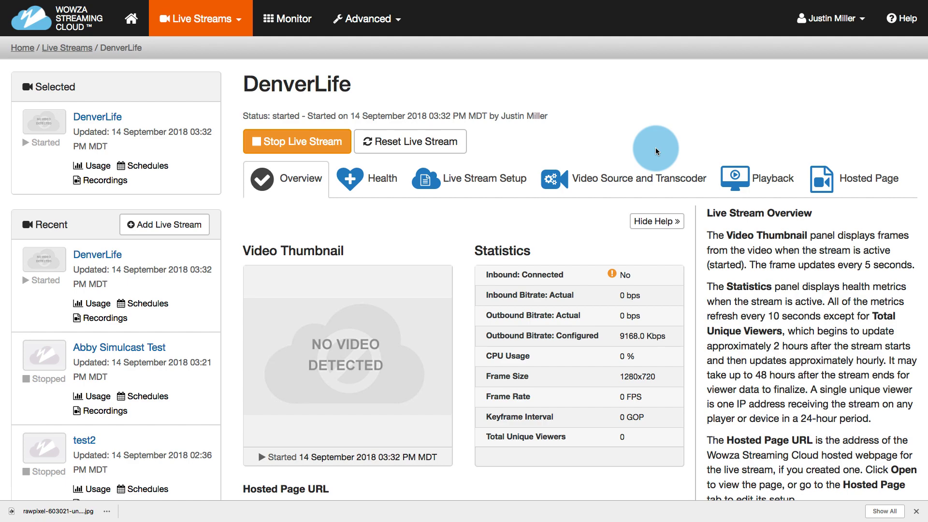
pyautogui.hotkey('ctrl', 'Left')
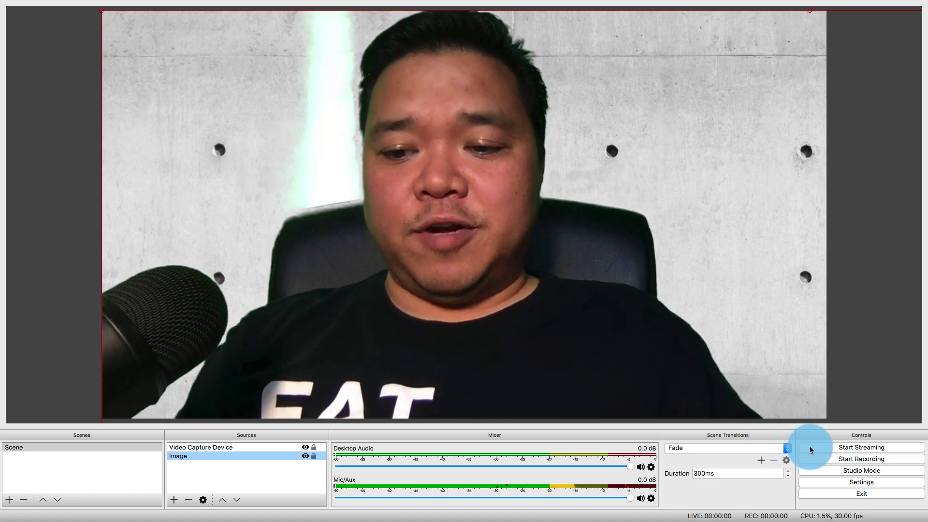
# Go live from OBS, sending the webcam-over-concrete-wall scene to the Wowza stream.
pyautogui.click(858, 449)
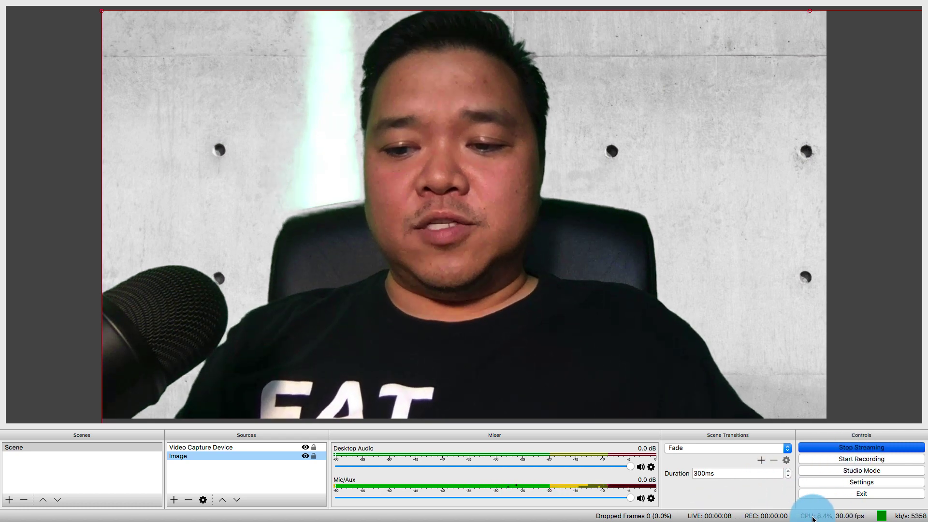
# Return to the DenverLife overview, now receiving 1280x720 30 FPS video, and scroll down to the Hosted Page URL.
pyautogui.hotkey('ctrl', 'Right')
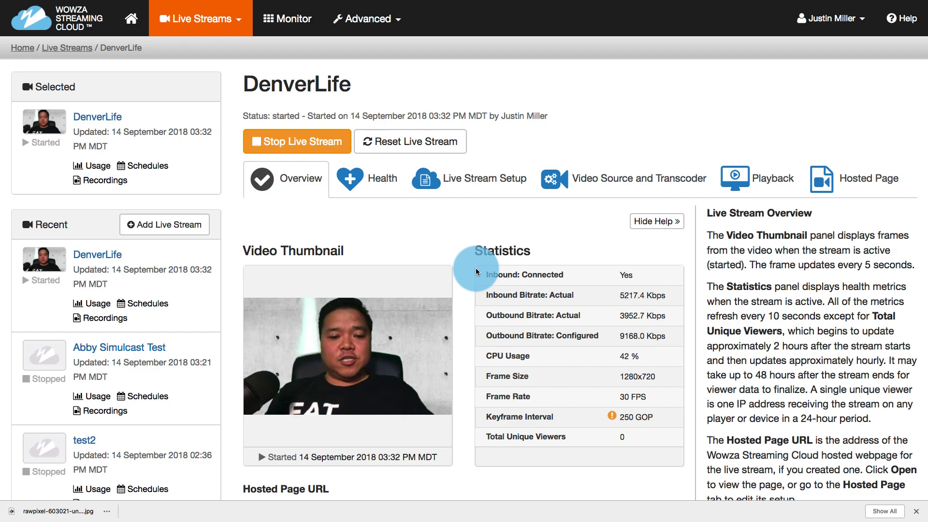
pyautogui.scroll(-10, 476, 269)
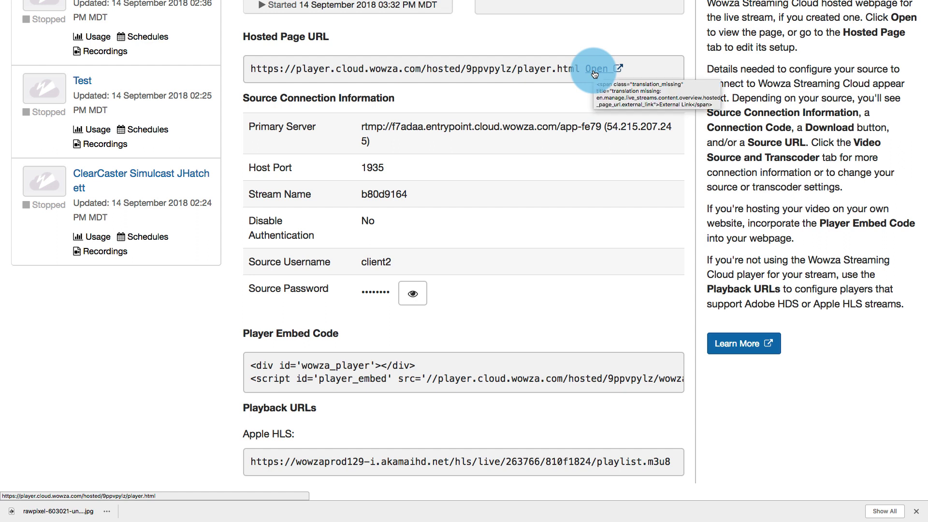
# Play the live keyed stream on the DenverLife hosted page with the computer's sound muted.
pyautogui.click(595, 69)
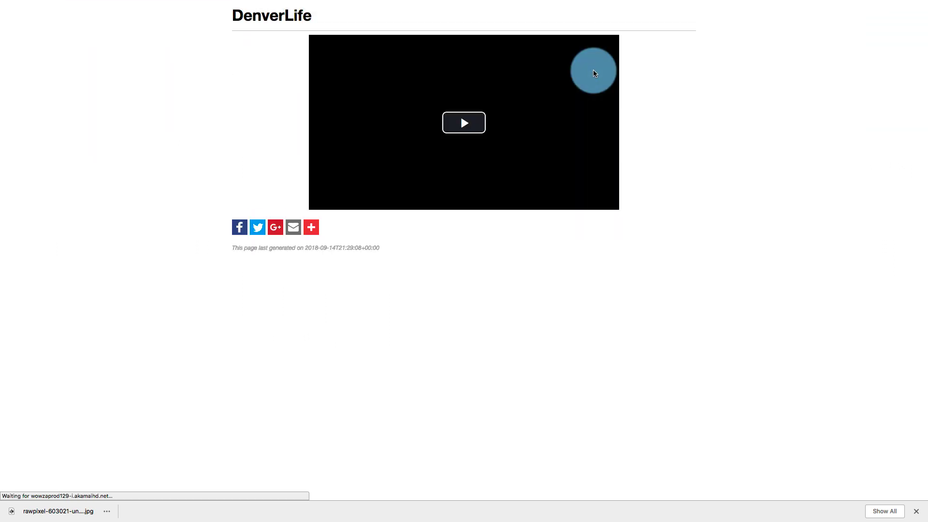
pyautogui.click(463, 123)
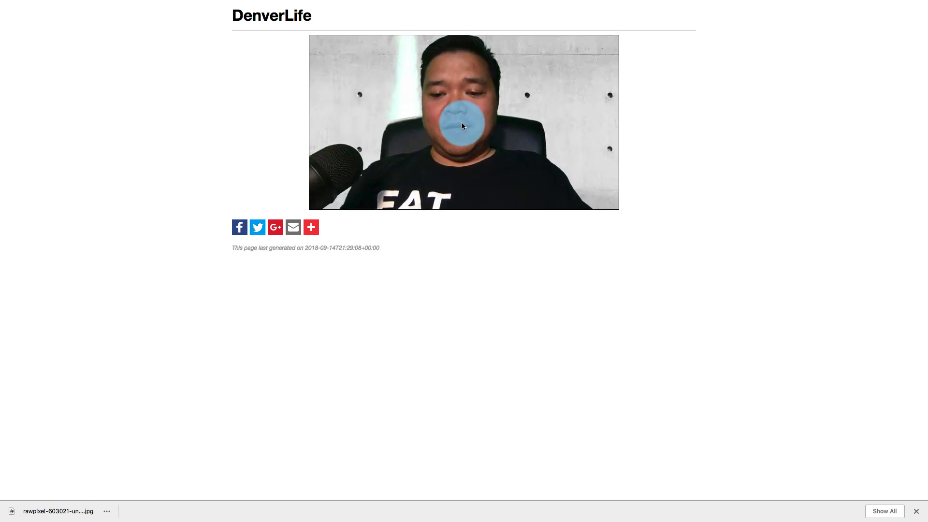
pyautogui.press('XF86AudioMute')
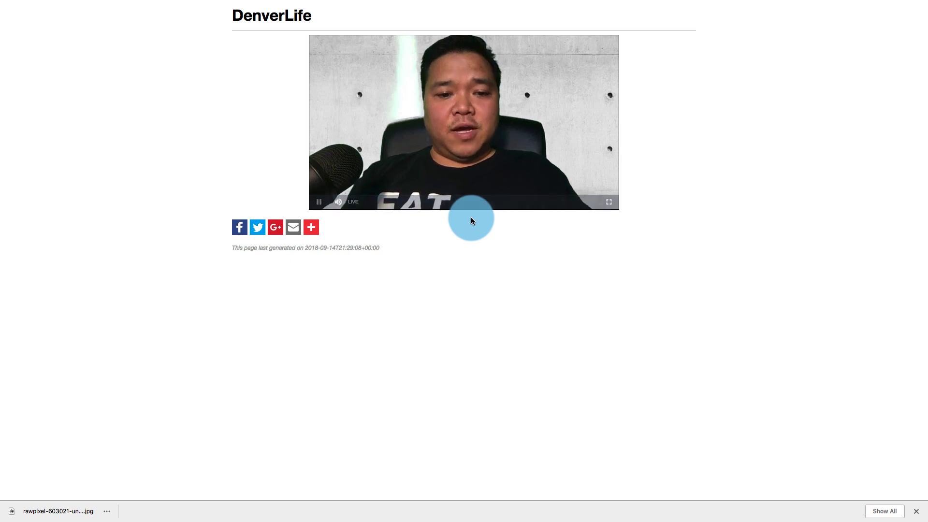
# Close the hosted player page and select the Apple HLS playback URL on the DenverLife page.
pyautogui.moveTo(425, 3)
pyautogui.click(252, 21)
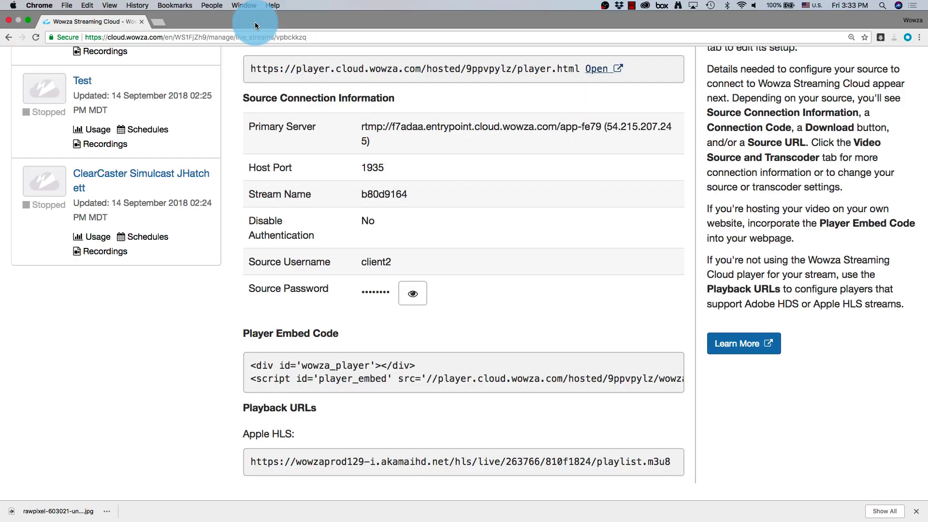
pyautogui.scroll(-5, 416, 143)
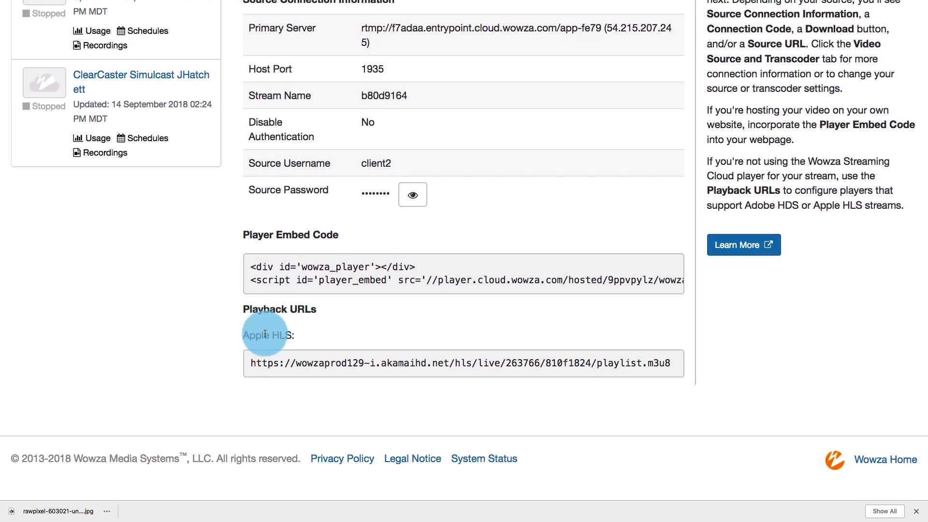
pyautogui.moveTo(253, 359); pyautogui.dragTo(688, 365)
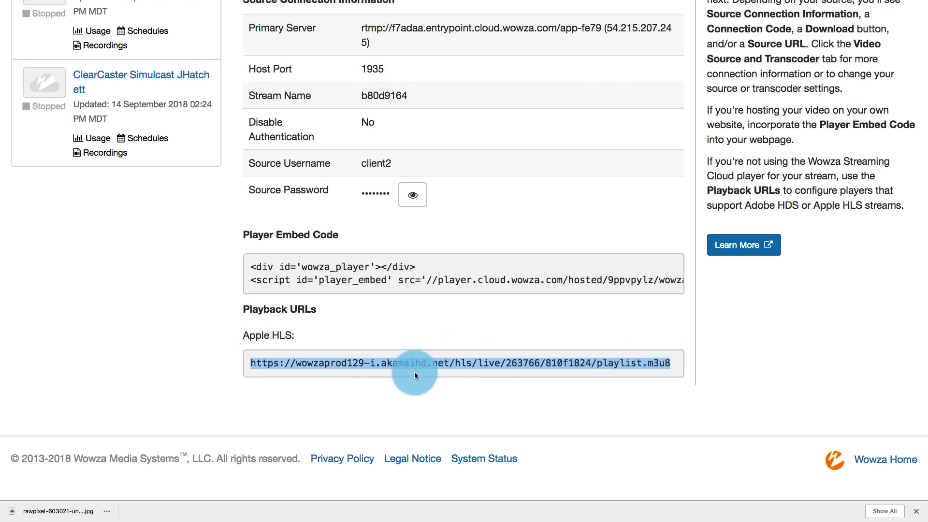